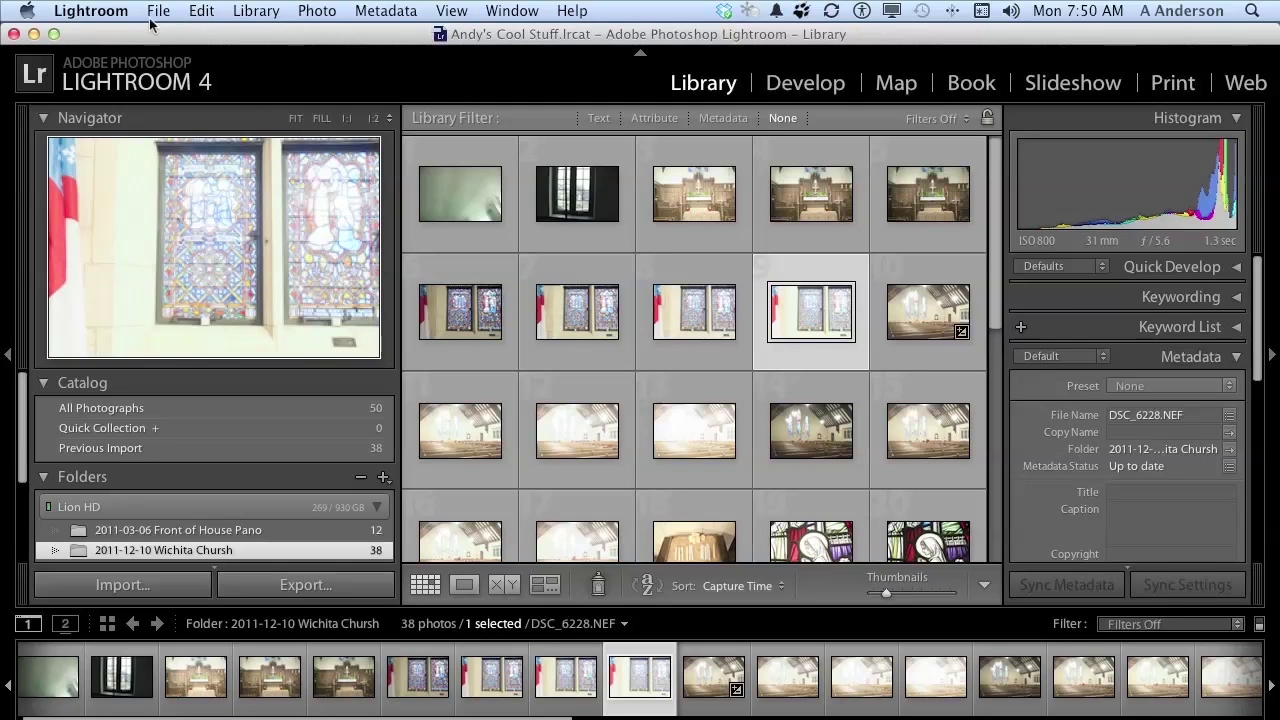
Step: Open the Identity Plate Editor from the Lightroom menu and start editing the default 'andy anderson' text
{"action": "left_click", "coordinate": [104, 17]}
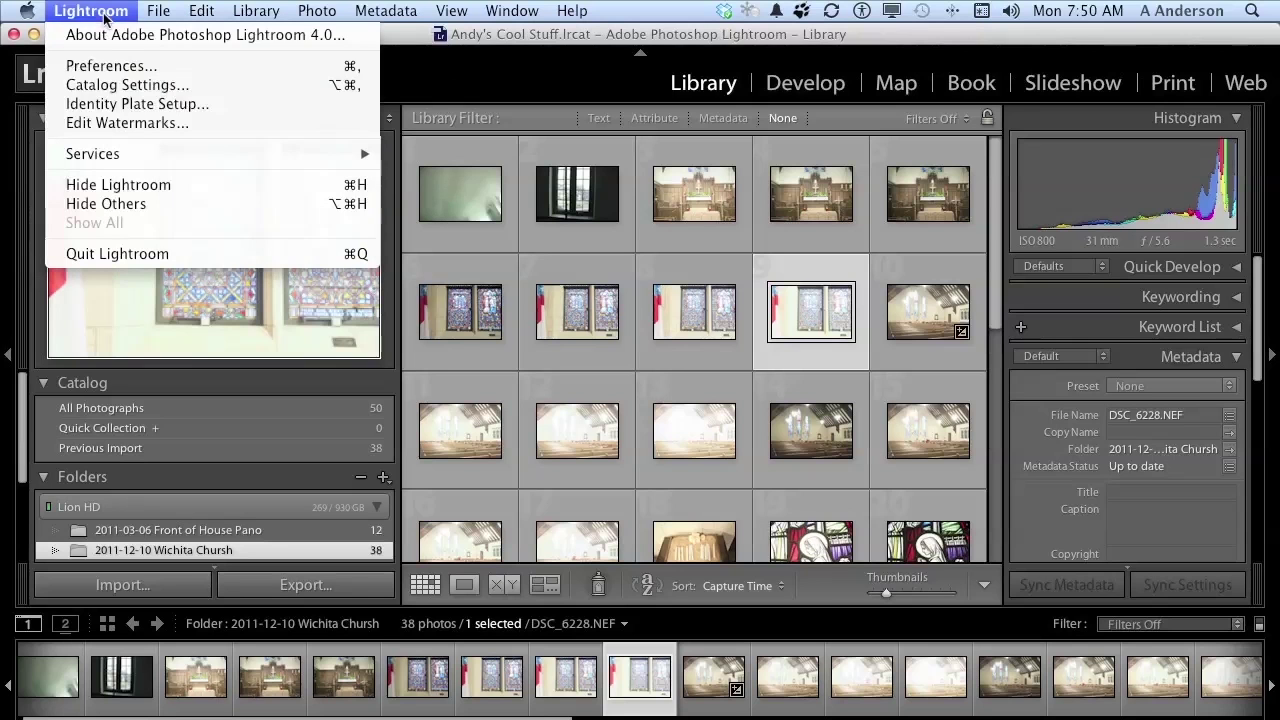
{"action": "left_click", "coordinate": [117, 104]}
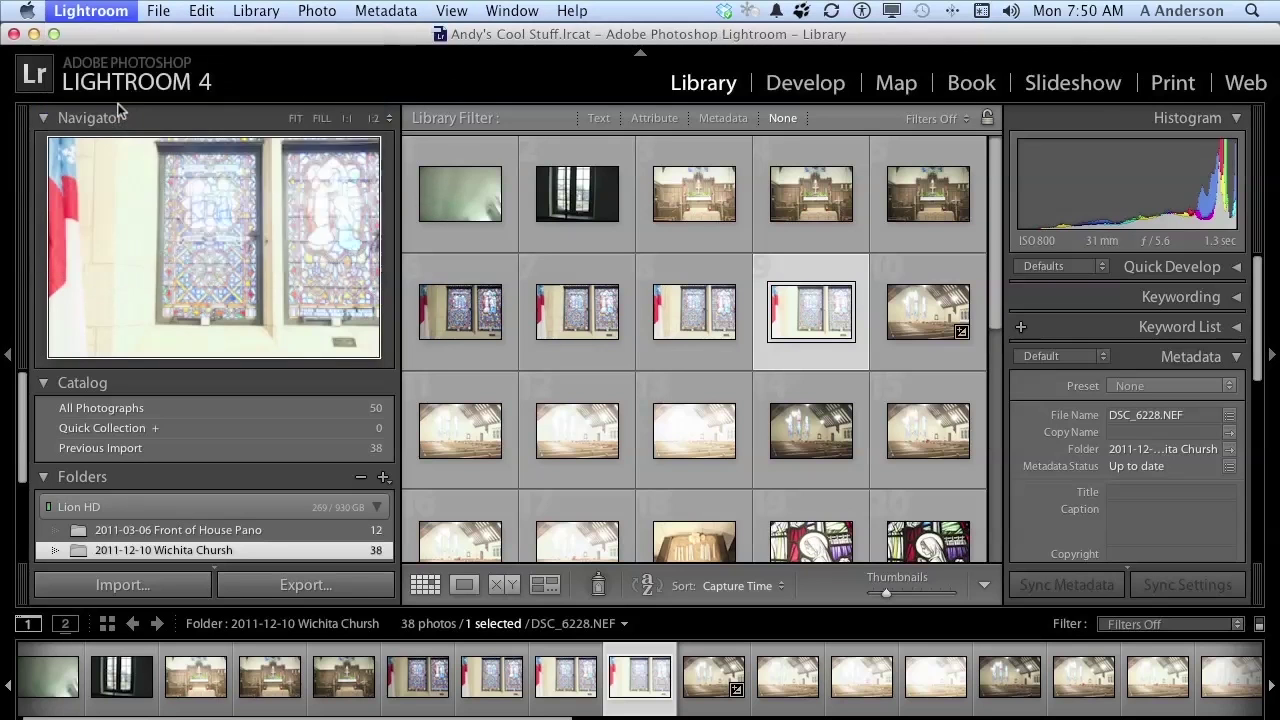
{"action": "left_click", "coordinate": [340, 320]}
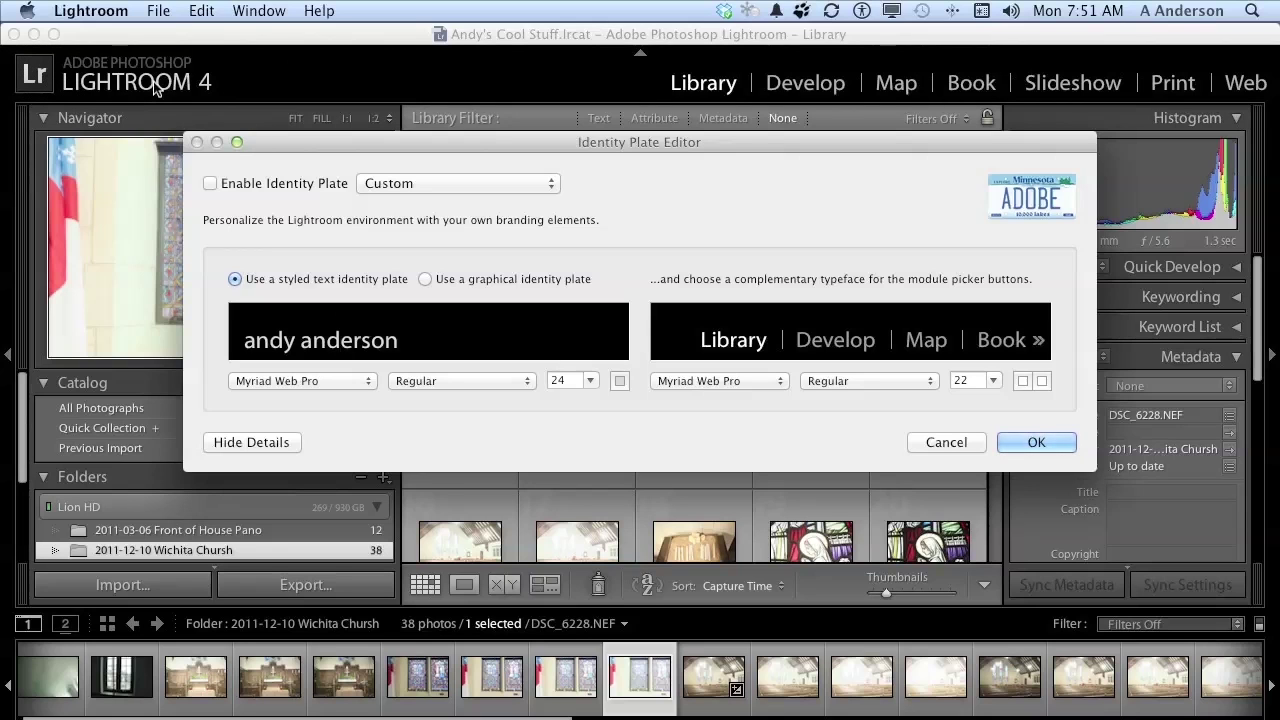
Step: Enable the identity plate so the custom name replaces the Lightroom 4 logo
{"action": "left_click", "coordinate": [210, 184]}
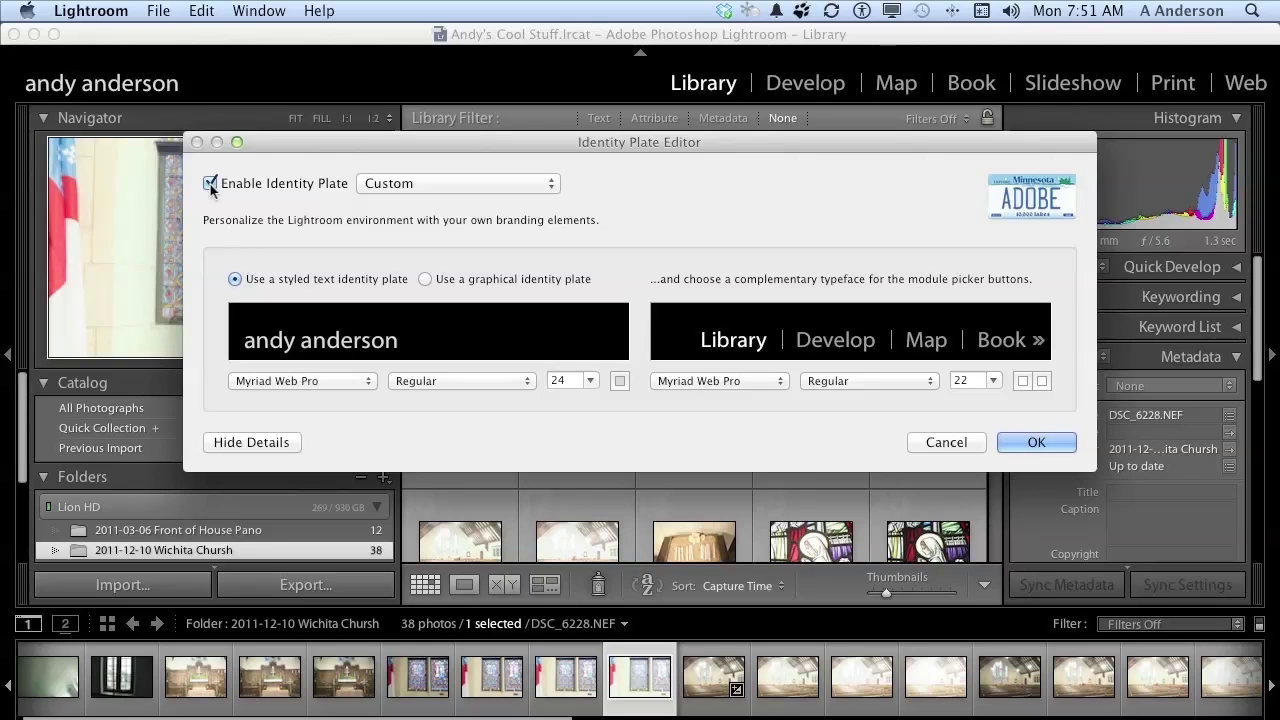
Step: Add a lowercase 'photography by' prefix before the name in the plate text
{"action": "left_click", "coordinate": [245, 341]}
{"action": "type", "text": "Photograp"}
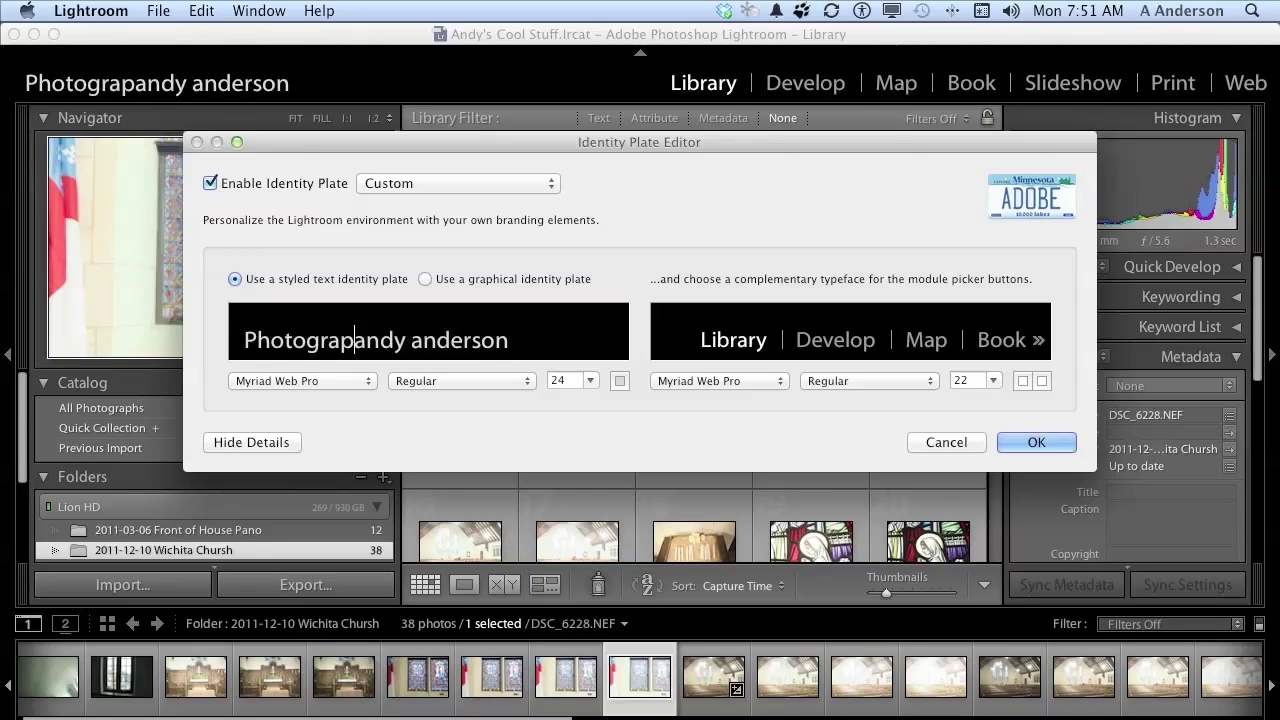
{"action": "type", "text": "hy by"}
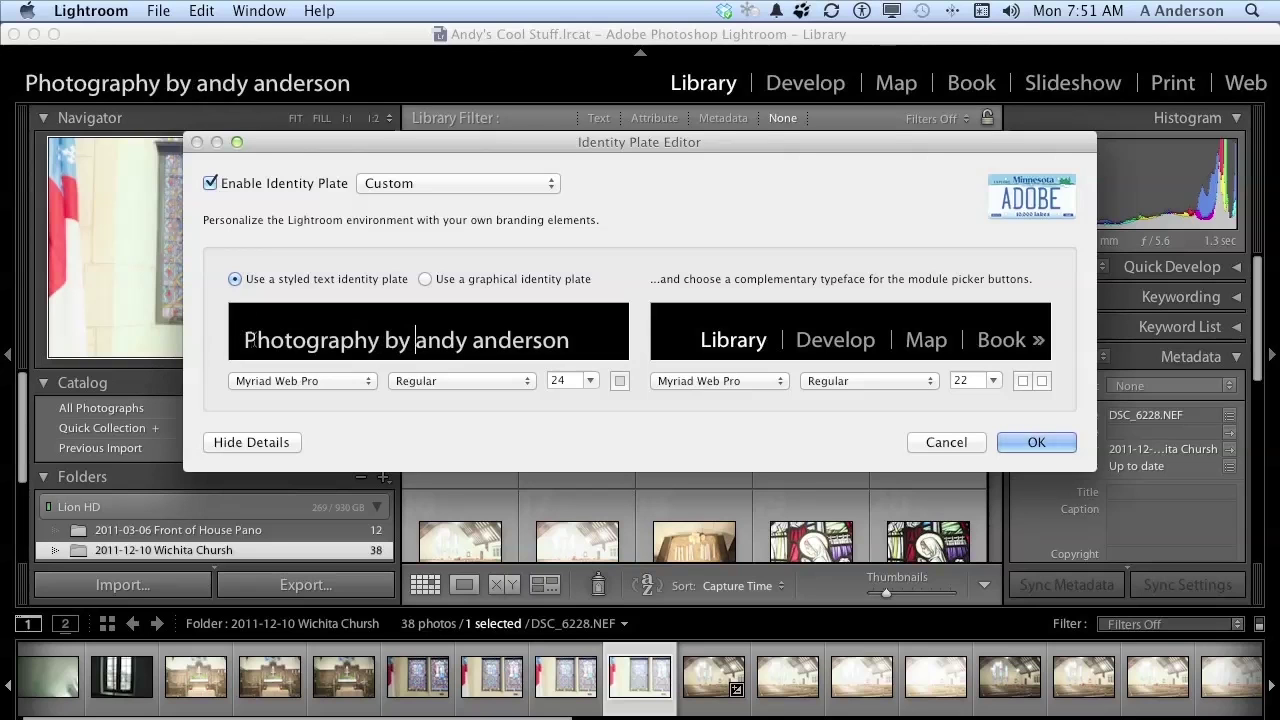
{"action": "left_click_drag", "start_coordinate": [258, 340], "coordinate": [242, 340]}
{"action": "type", "text": "p"}
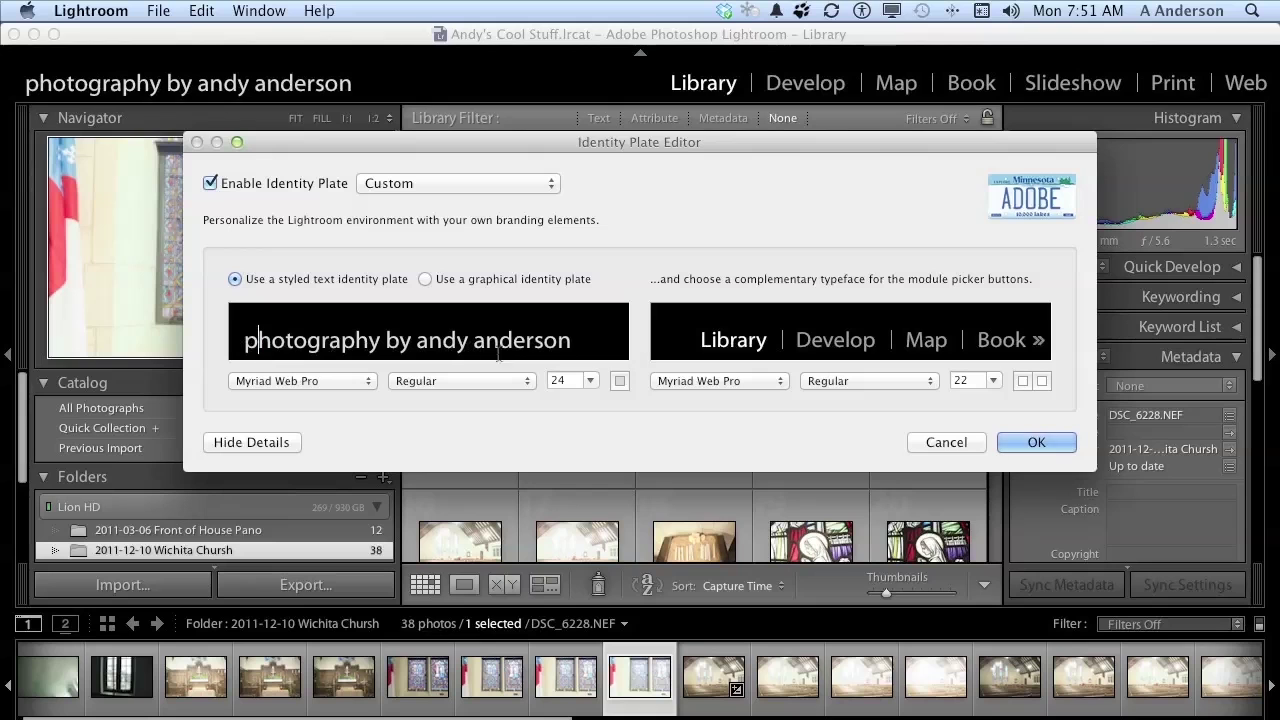
Step: Make the words 'photography by' 18 points in size
{"action": "left_click_drag", "start_coordinate": [417, 340], "coordinate": [226, 338]}
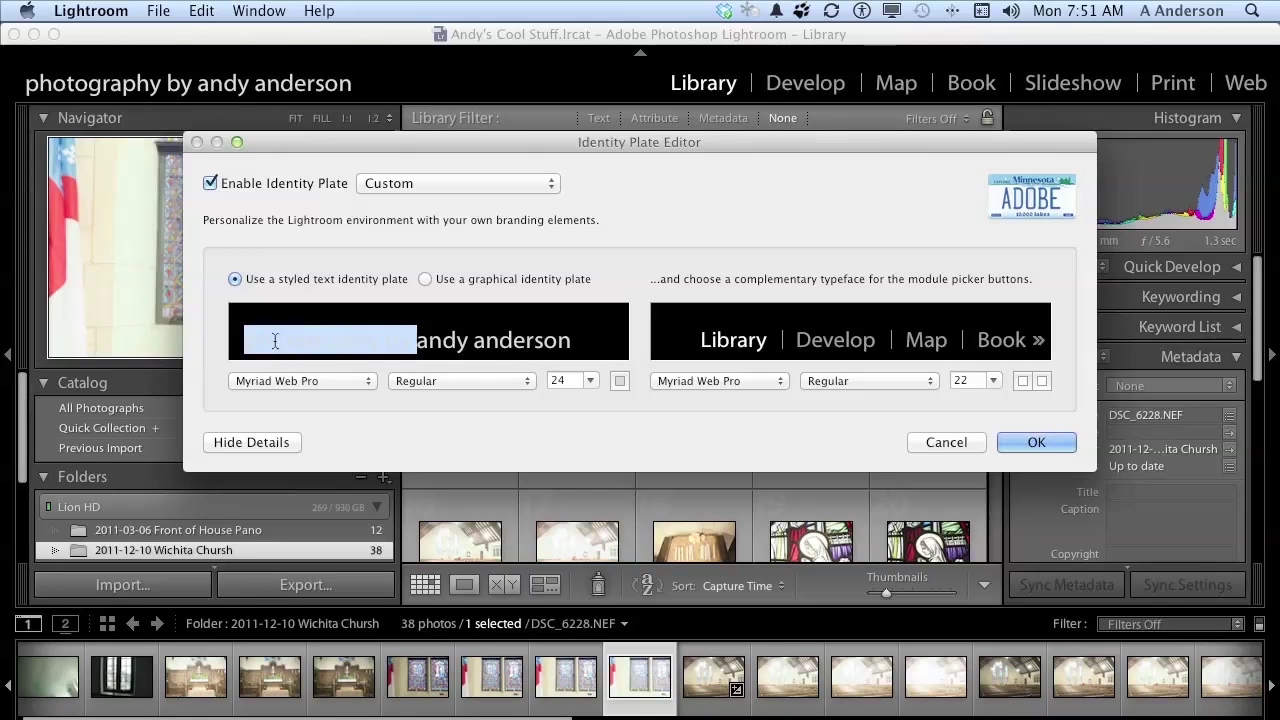
{"action": "left_click", "coordinate": [588, 381]}
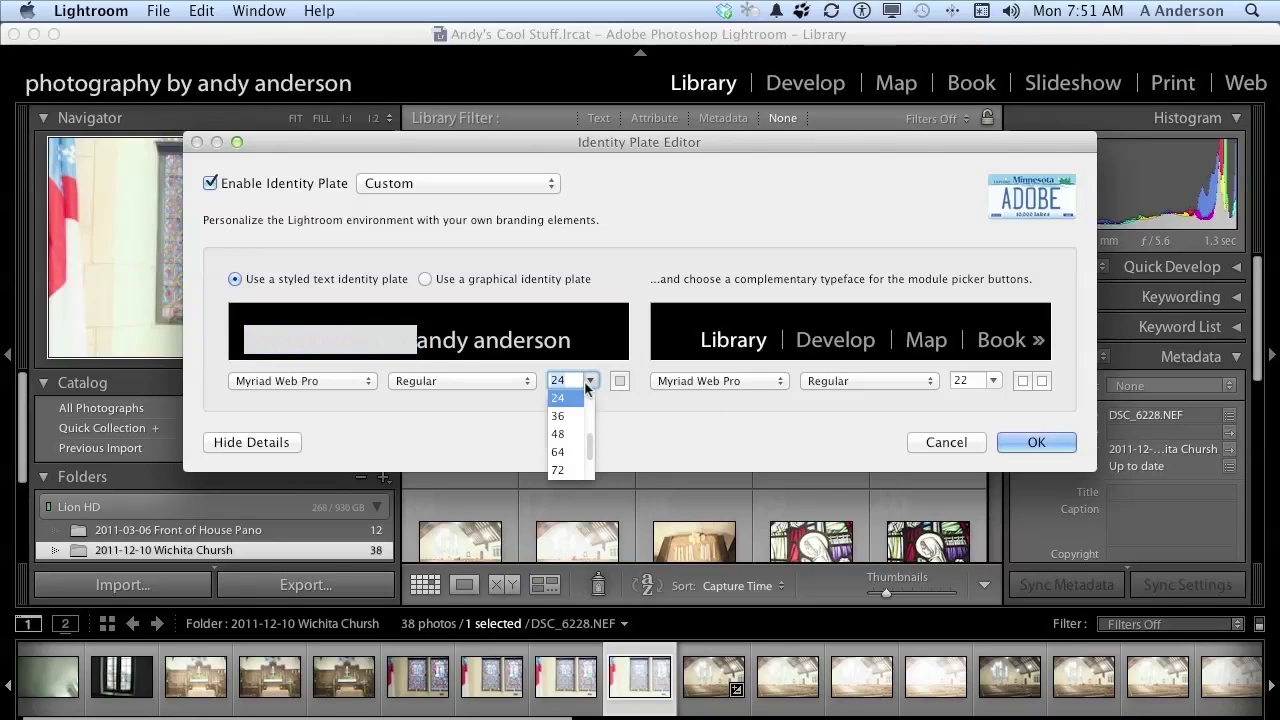
{"action": "scroll", "coordinate": [587, 400], "scroll_direction": "up", "scroll_amount": 3}
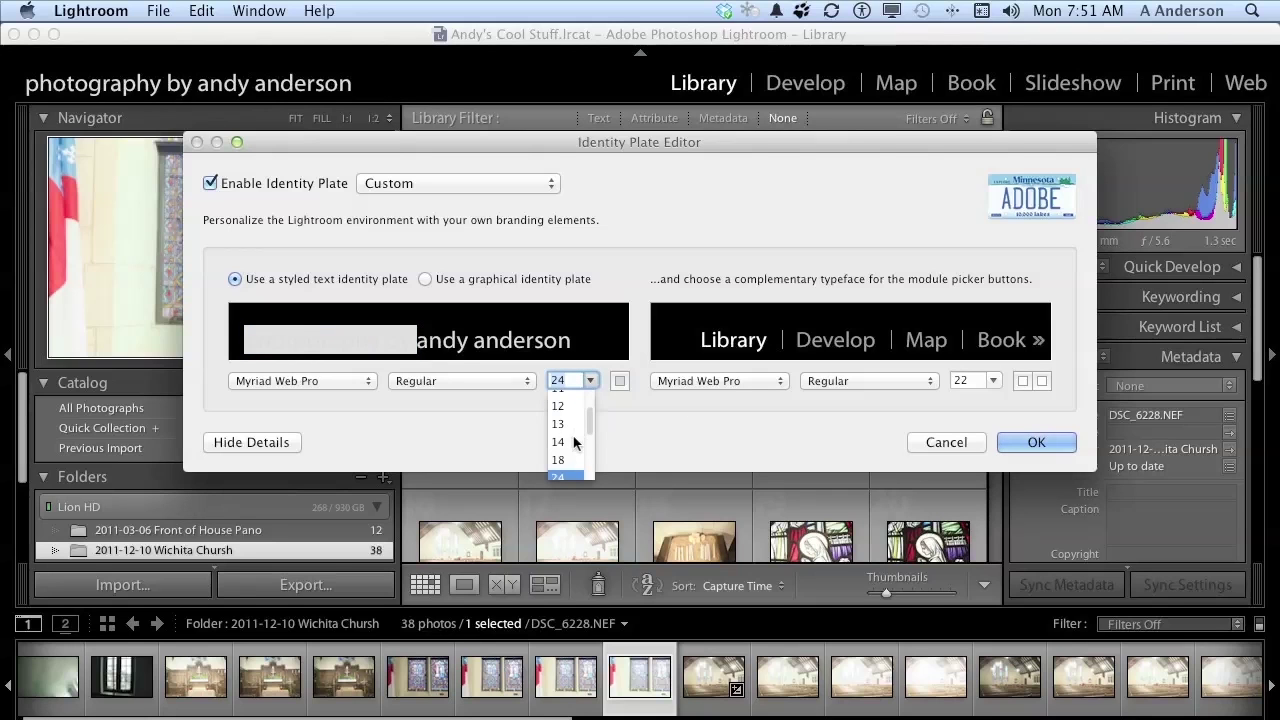
{"action": "left_click", "coordinate": [562, 459]}
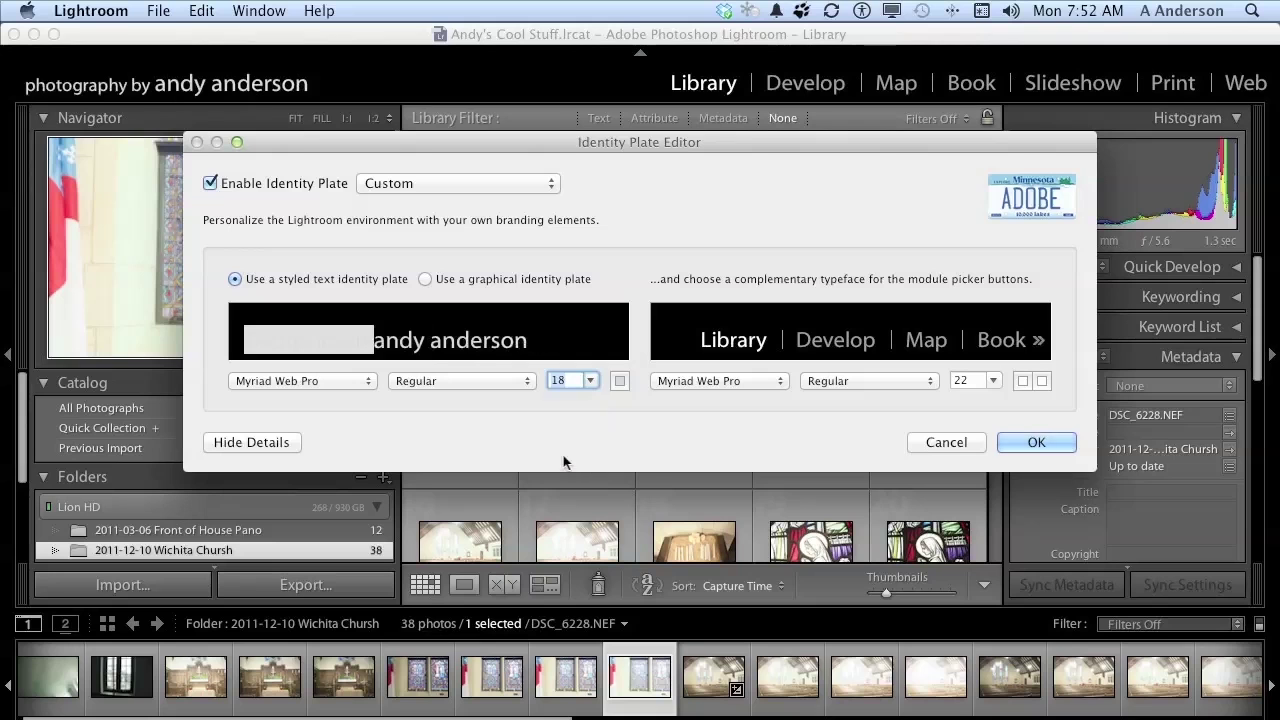
{"action": "left_click", "coordinate": [446, 341]}
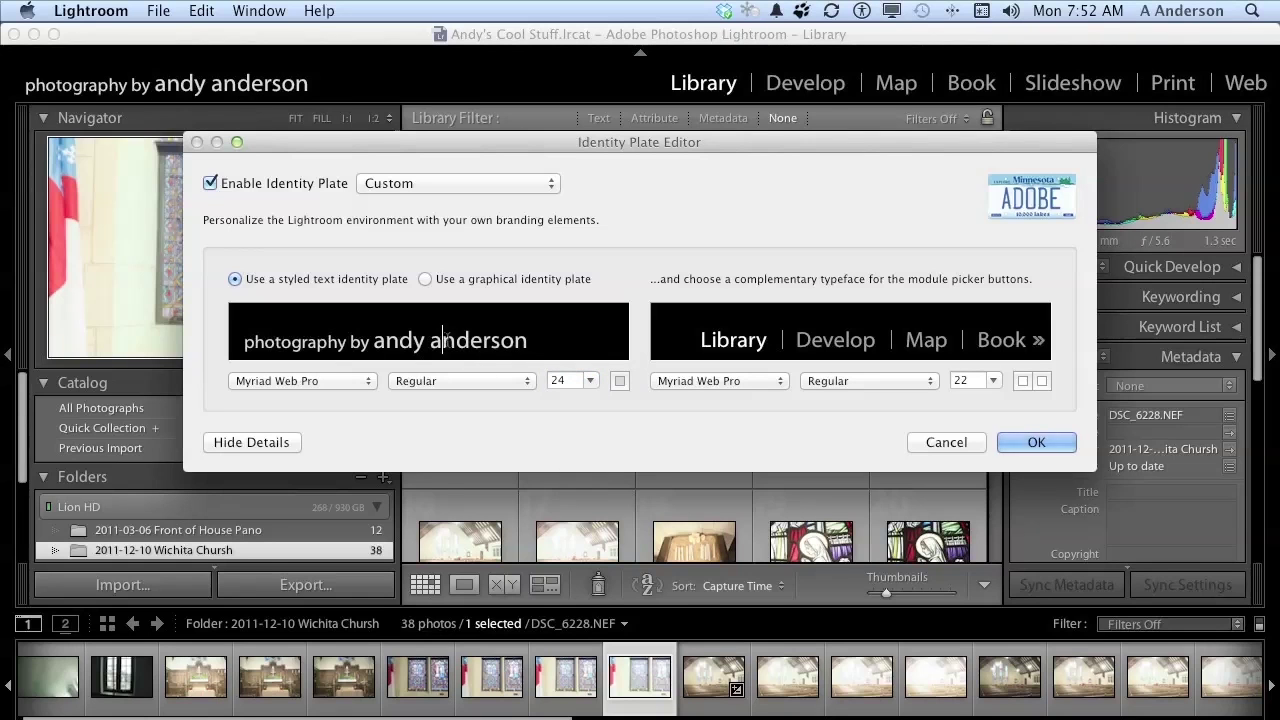
Step: Set all the identity plate text to the Myriad Pro font in the Italic style
{"action": "triple_click", "coordinate": [438, 342]}
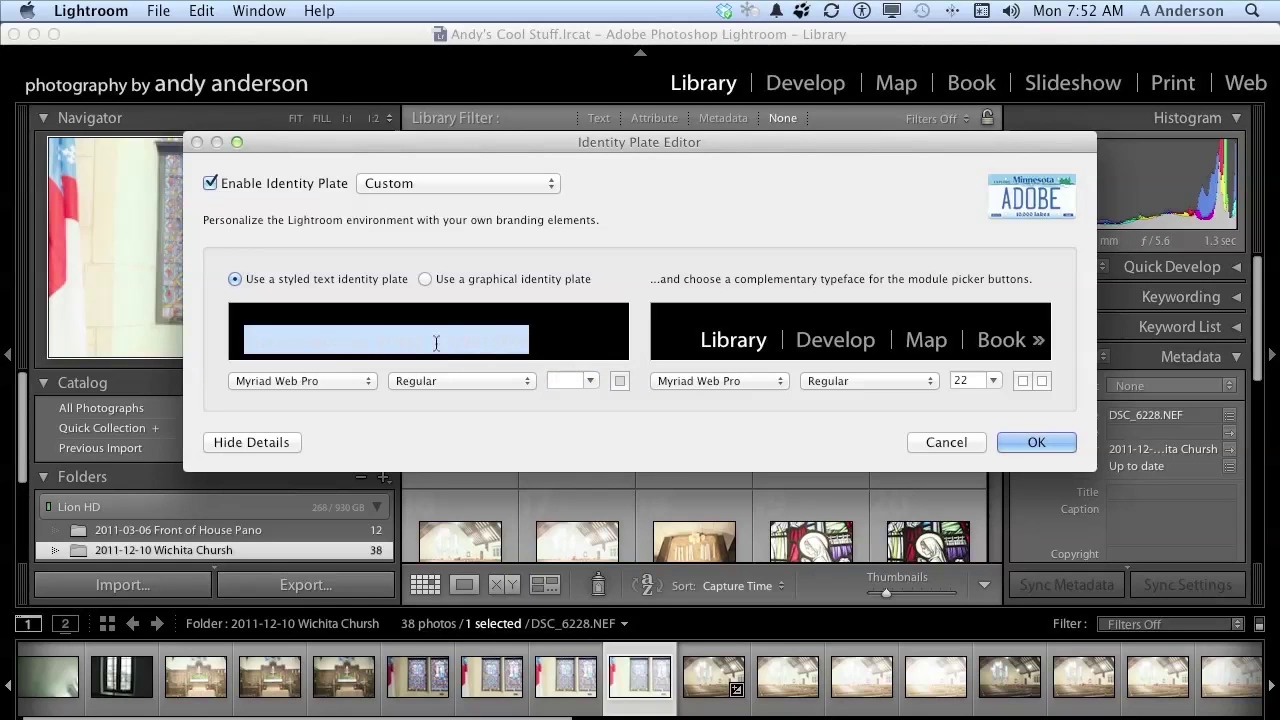
{"action": "left_click", "coordinate": [356, 380]}
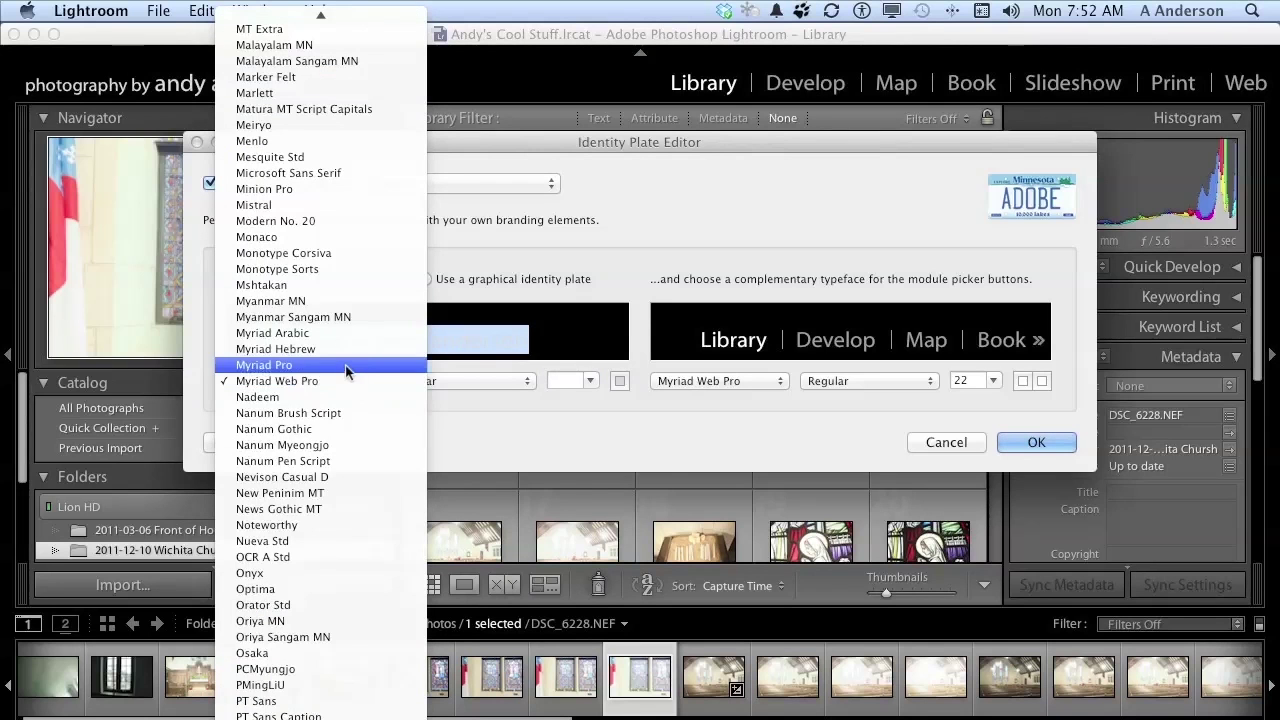
{"action": "left_click", "coordinate": [345, 364]}
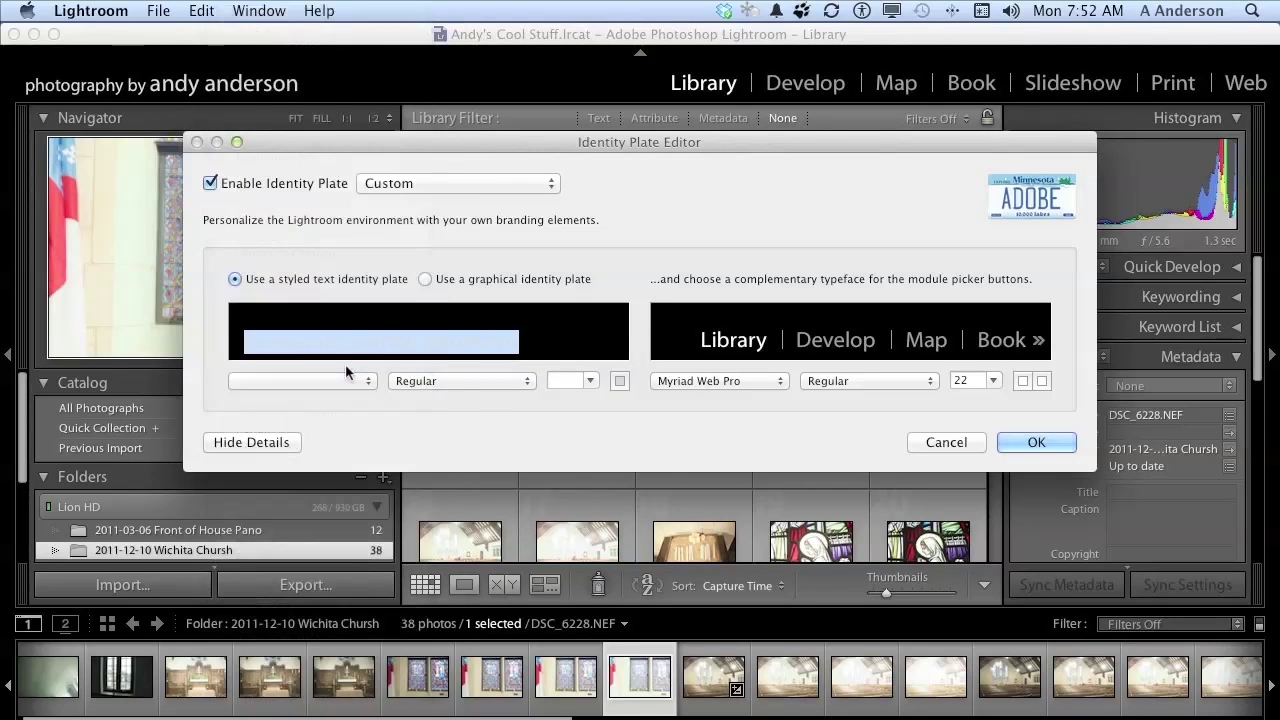
{"action": "left_click", "coordinate": [426, 381]}
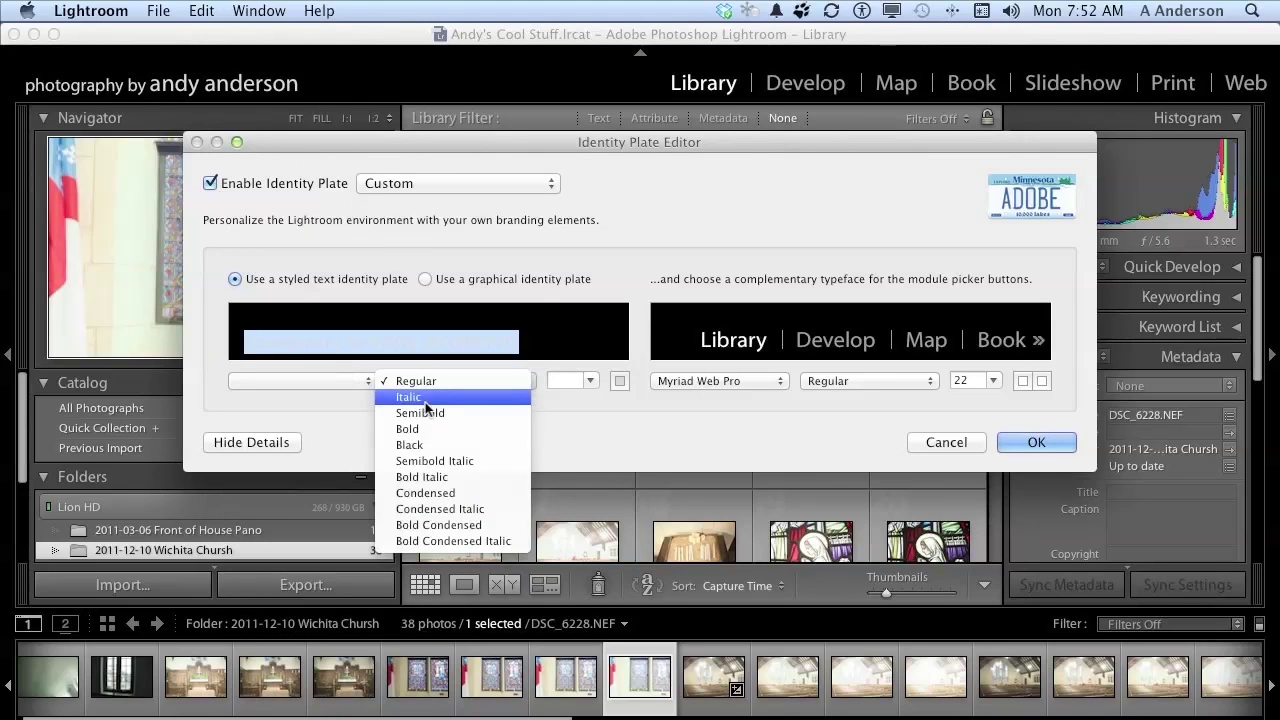
{"action": "left_click", "coordinate": [426, 397]}
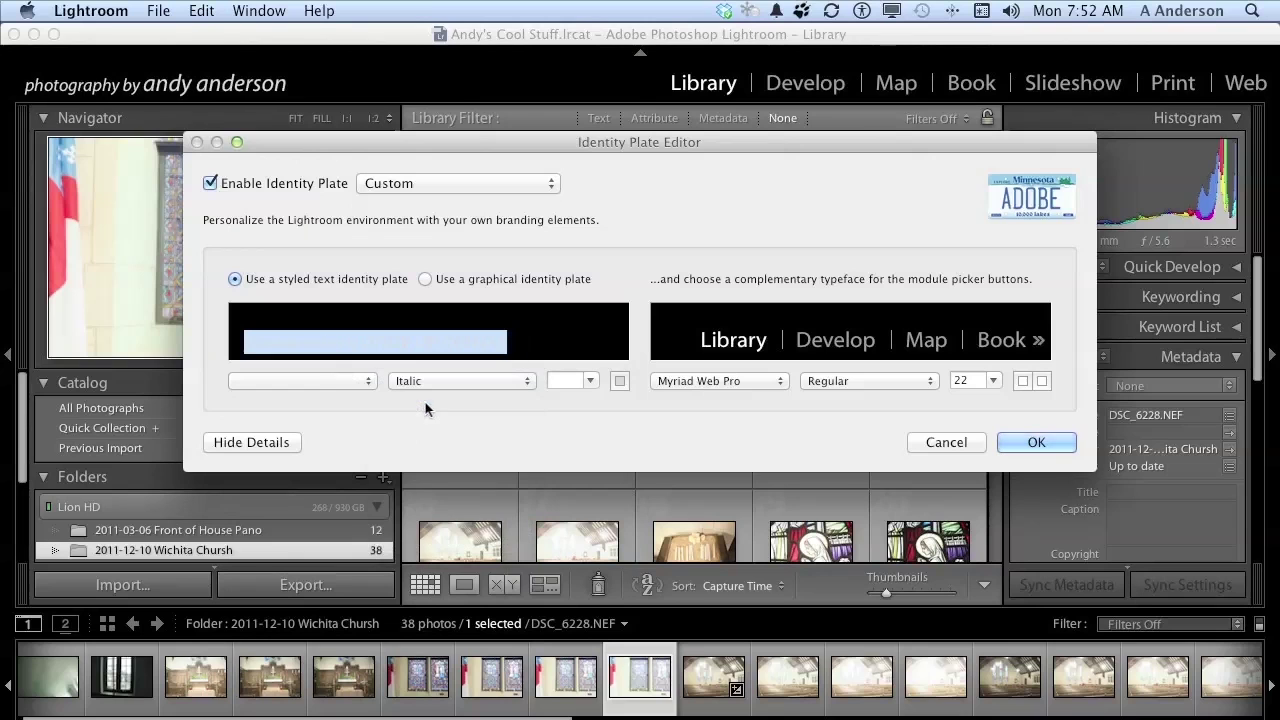
{"action": "left_click", "coordinate": [537, 340]}
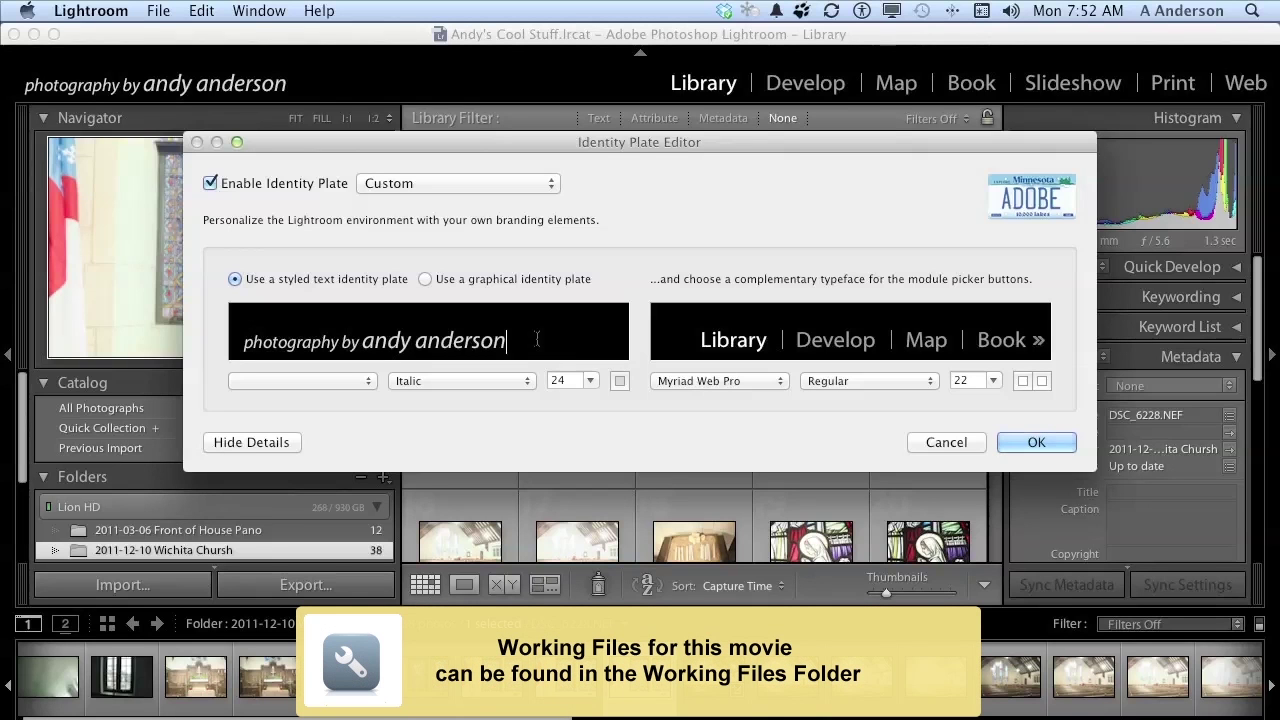
Step: Switch to a graphical identity plate and select pbaa.png in the Desktop > Images folder
{"action": "left_click", "coordinate": [426, 279]}
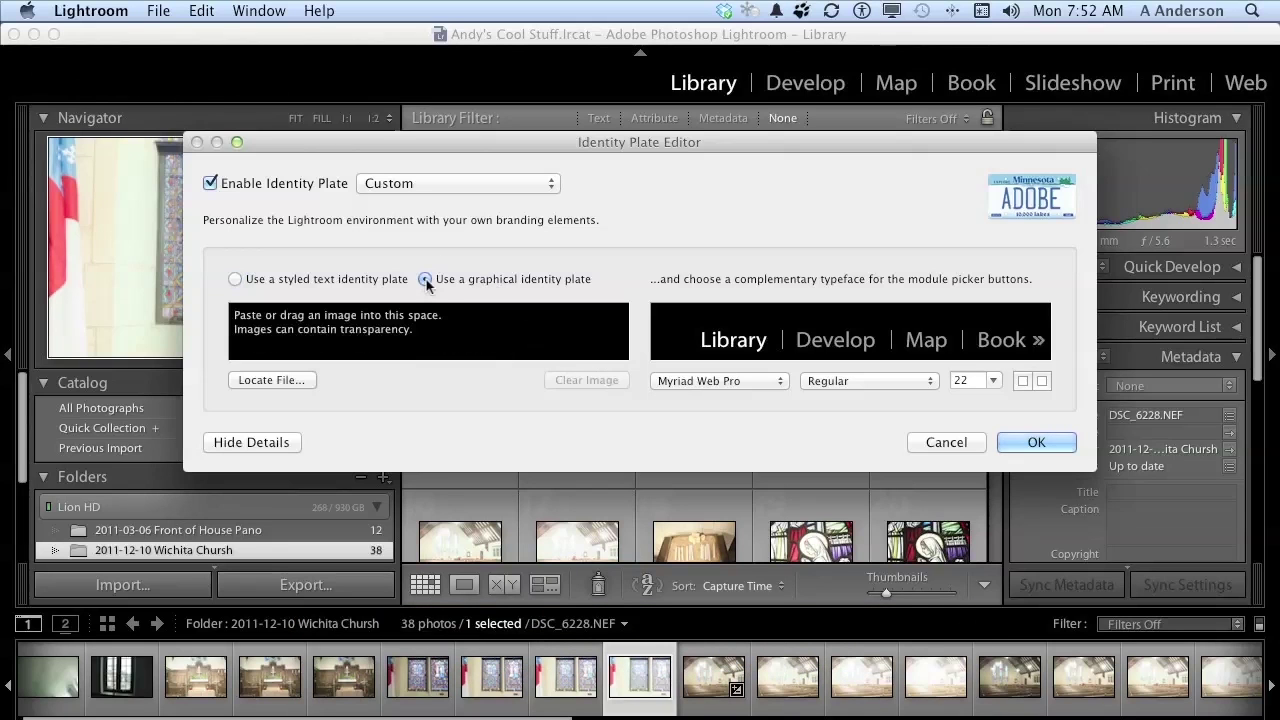
{"action": "left_click", "coordinate": [297, 380]}
{"action": "left_click", "coordinate": [297, 374]}
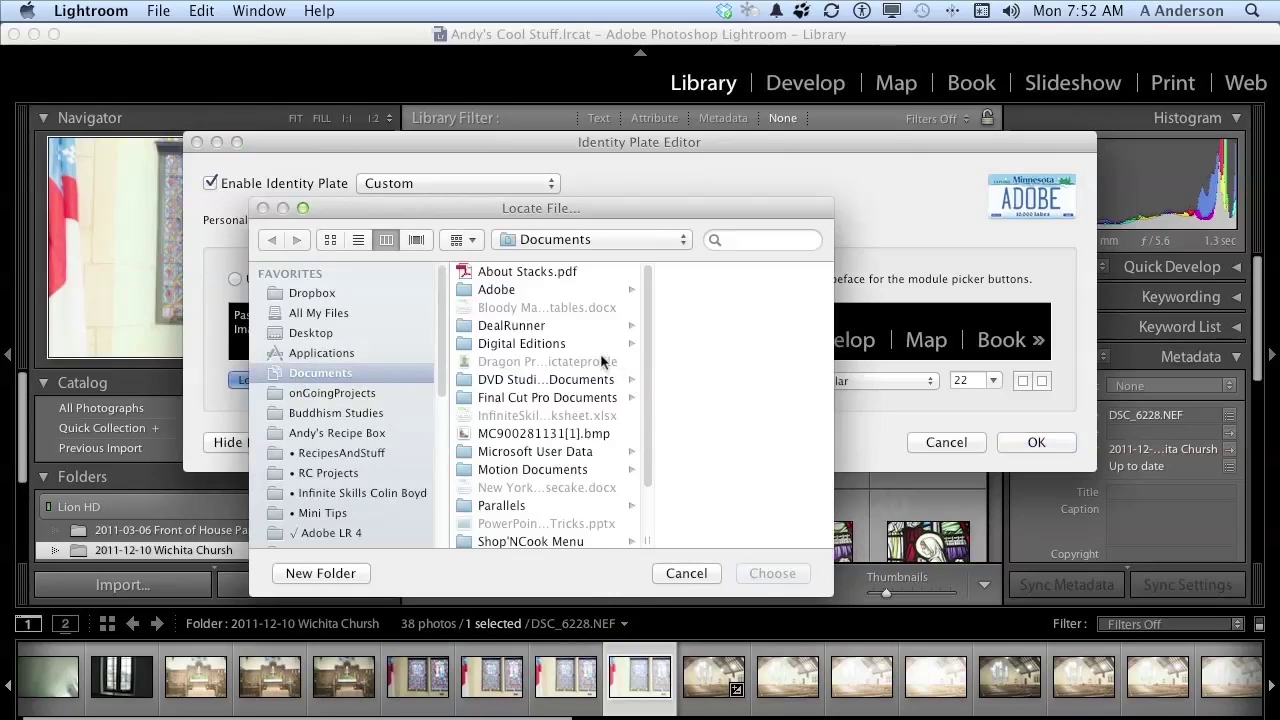
{"action": "scroll", "coordinate": [601, 361], "scroll_direction": "down", "scroll_amount": 3}
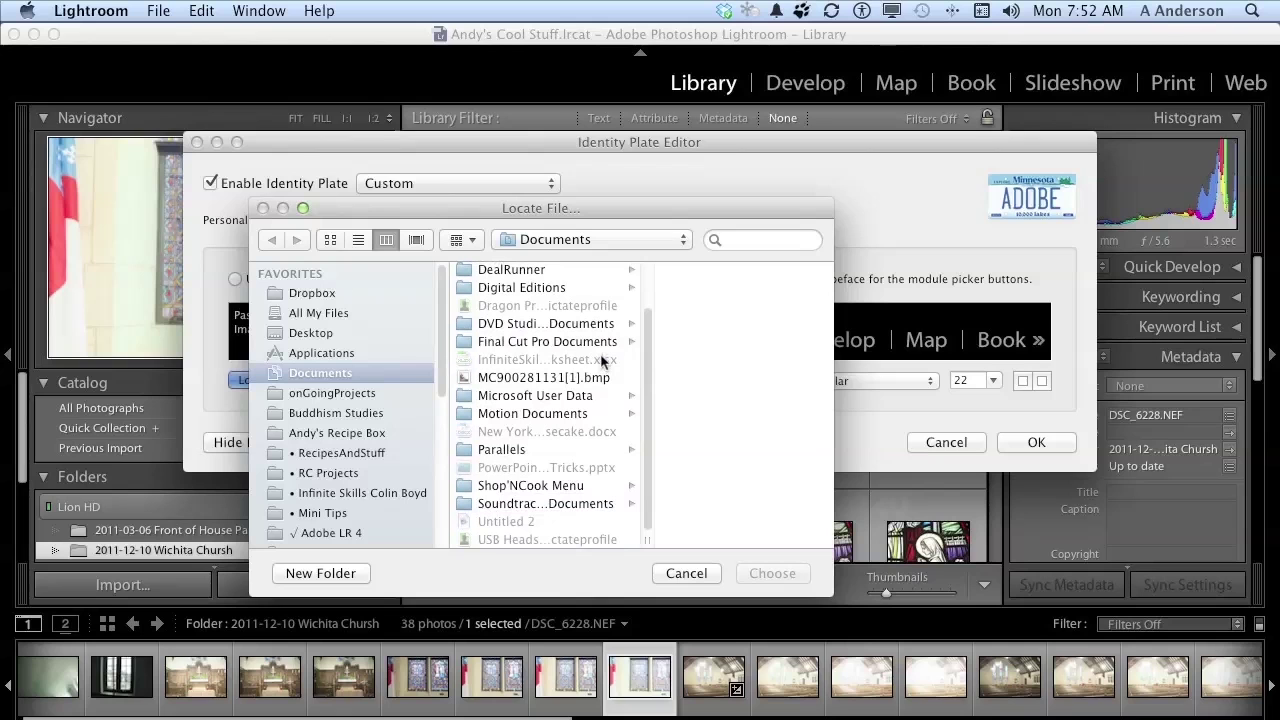
{"action": "left_click", "coordinate": [334, 334]}
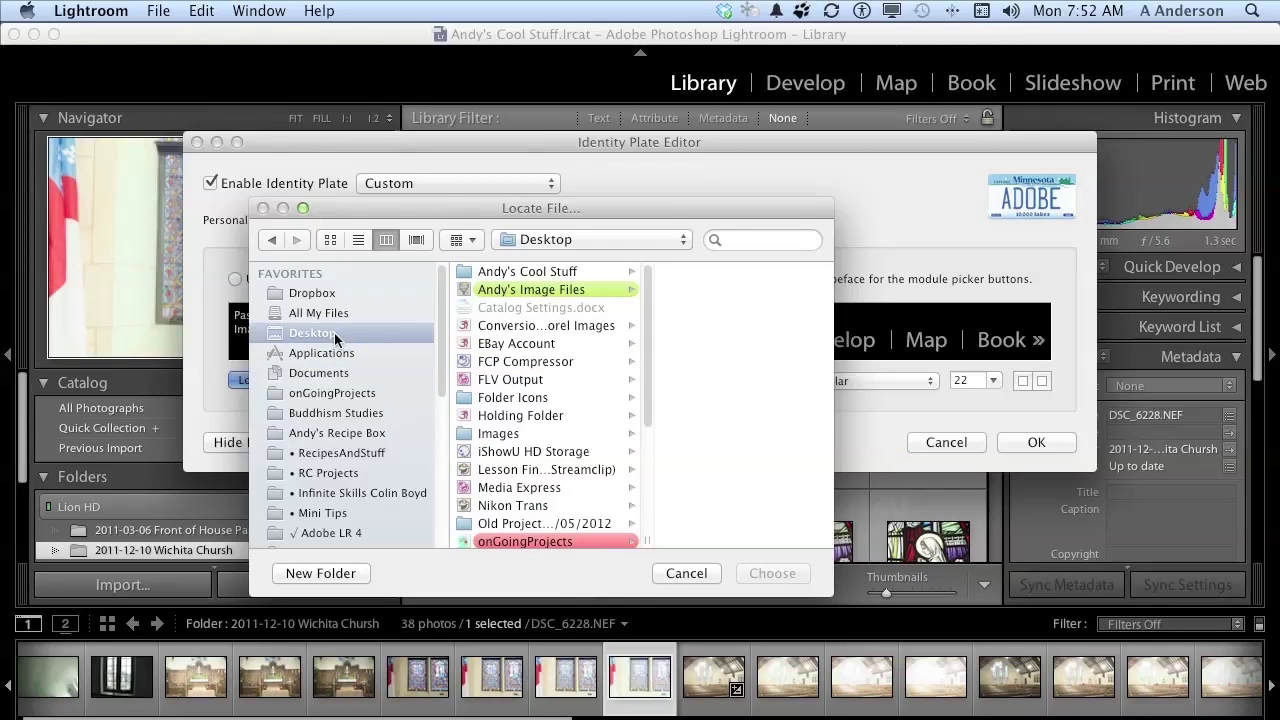
{"action": "left_click", "coordinate": [533, 449]}
{"action": "left_click", "coordinate": [533, 438]}
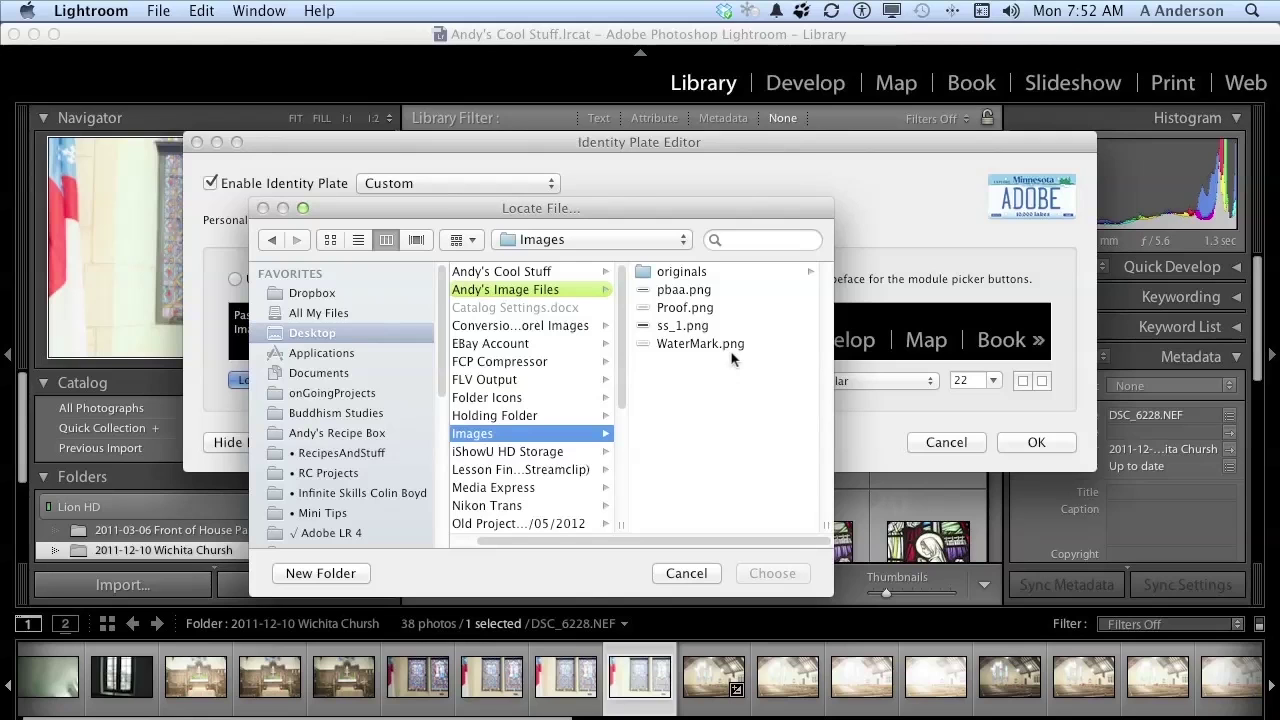
{"action": "left_click", "coordinate": [686, 291]}
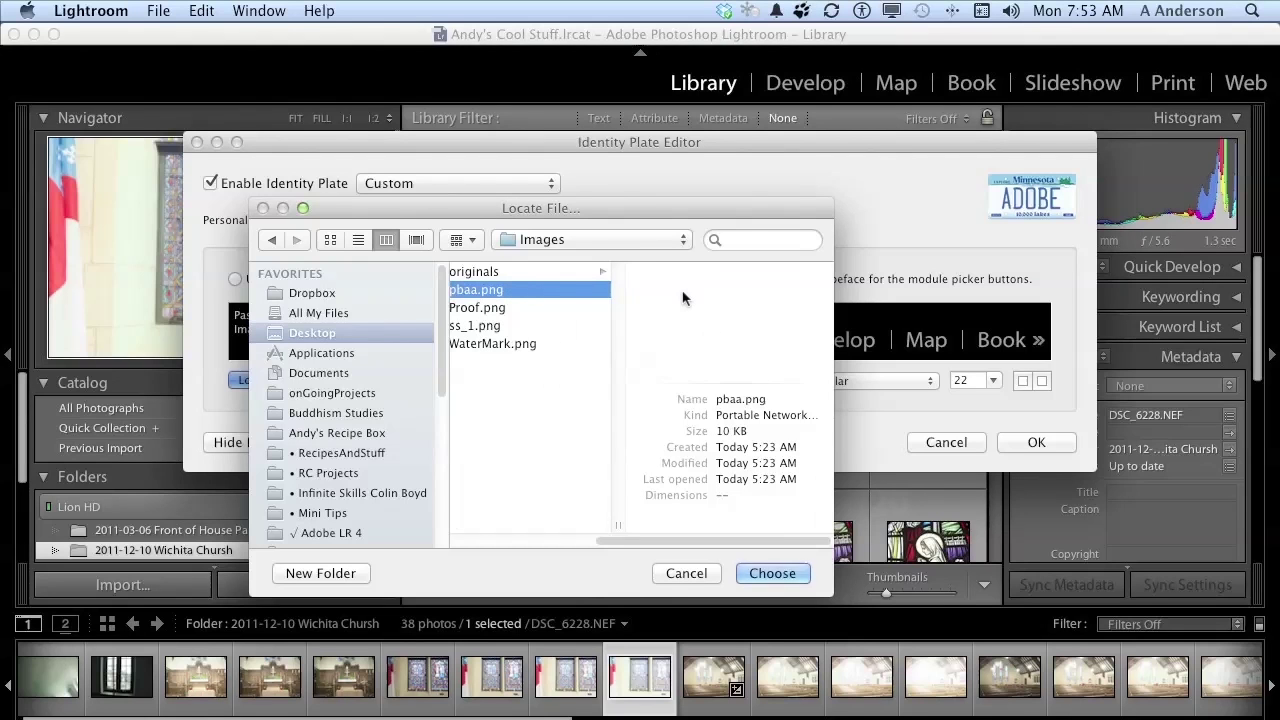
Step: Load pbaa.png as the light-bulb graphical identity plate
{"action": "left_click", "coordinate": [773, 573]}
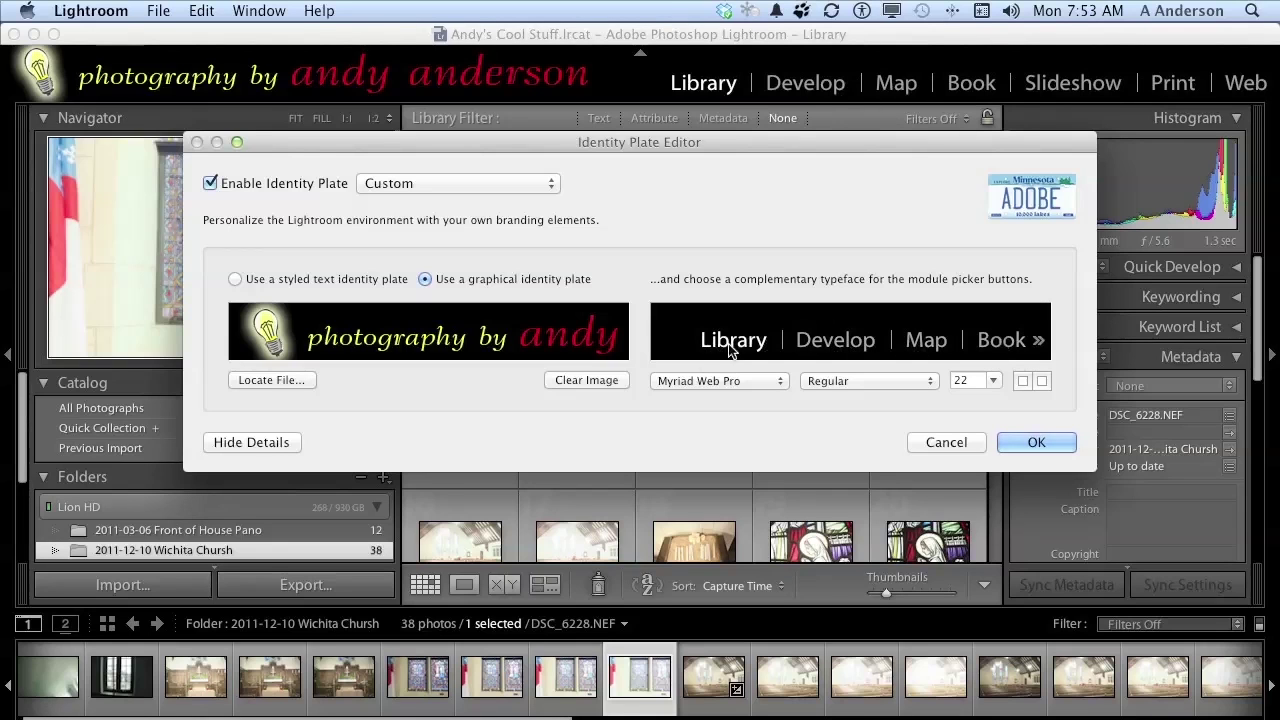
{"action": "left_click", "coordinate": [820, 381]}
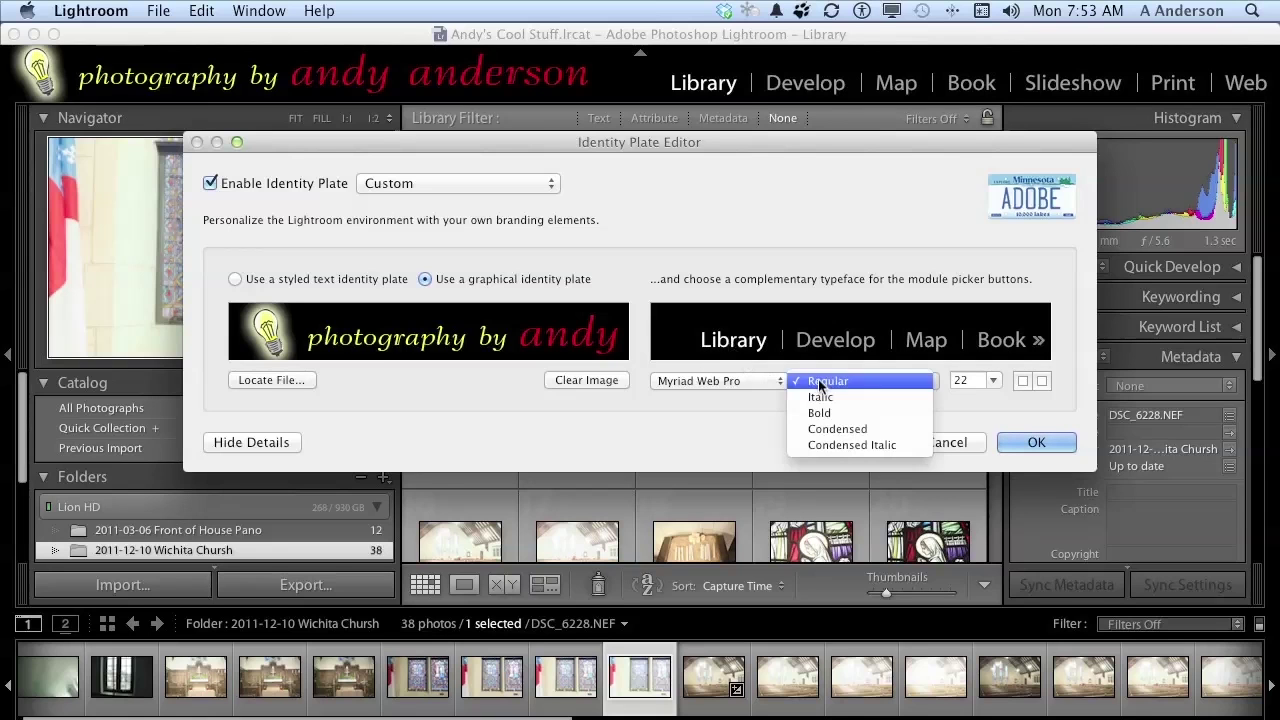
{"action": "left_click", "coordinate": [817, 398]}
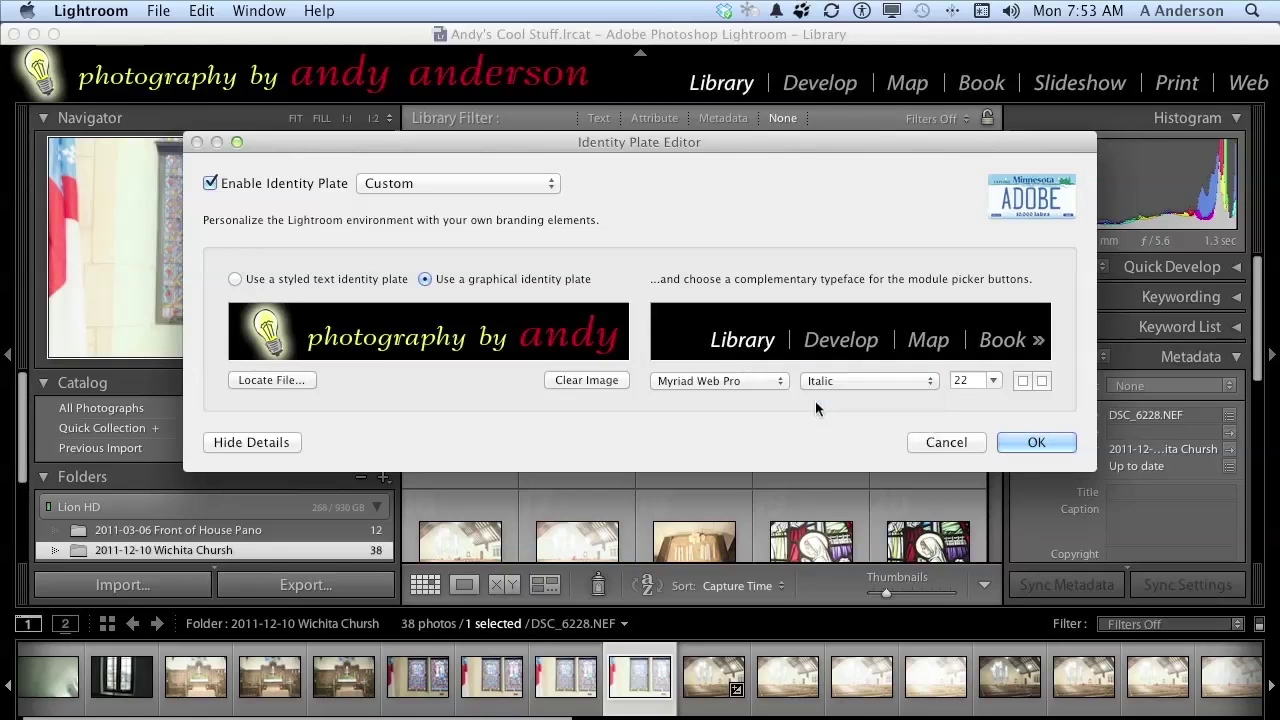
{"action": "left_click", "coordinate": [828, 379]}
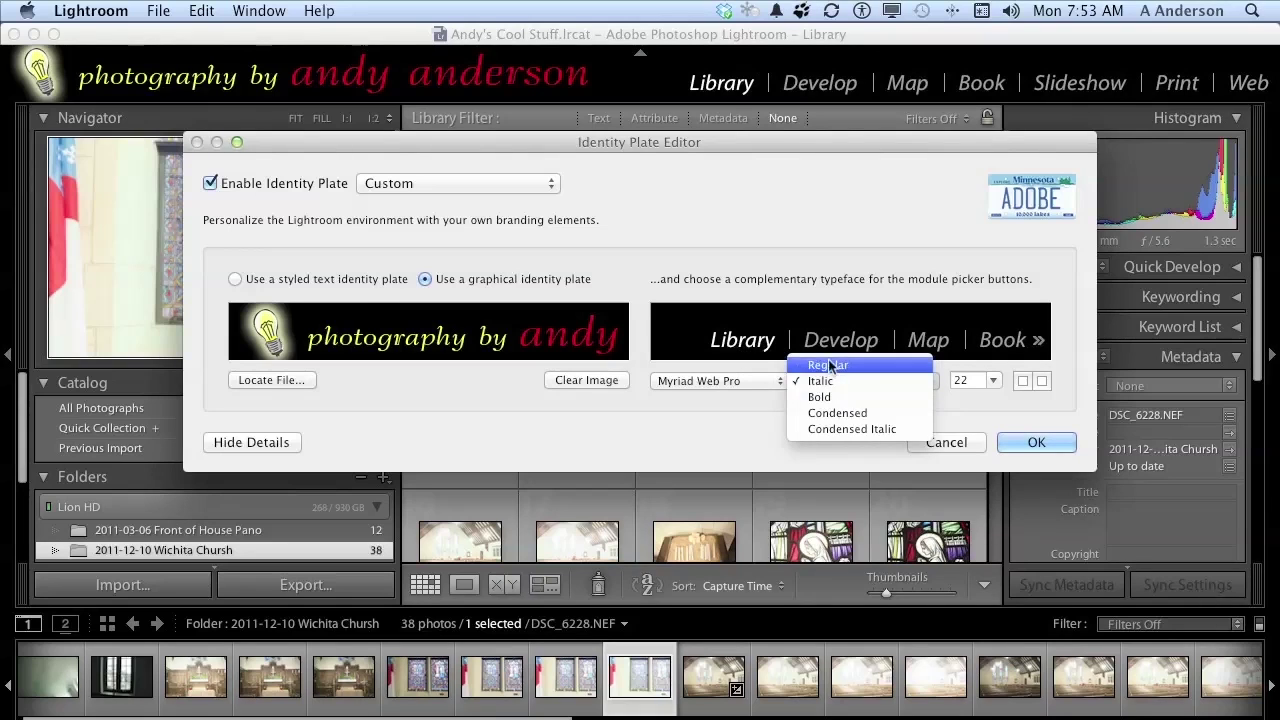
{"action": "left_click", "coordinate": [829, 367]}
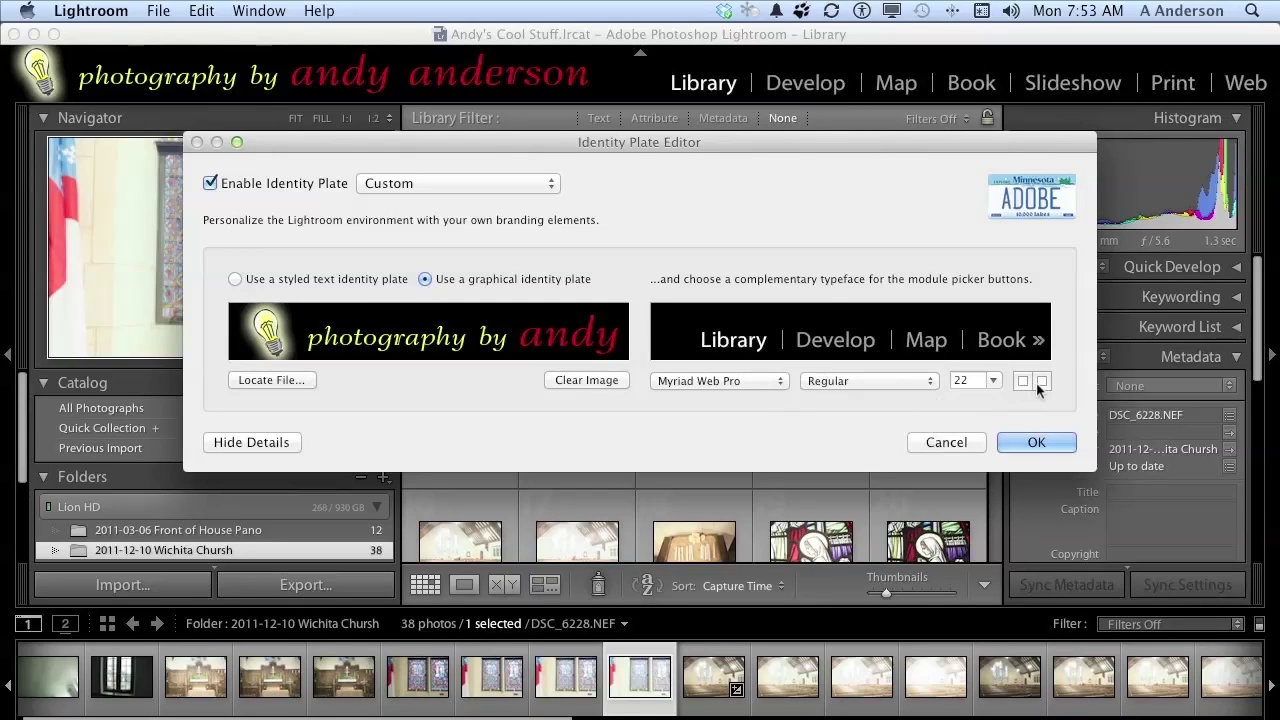
{"action": "left_click", "coordinate": [848, 349]}
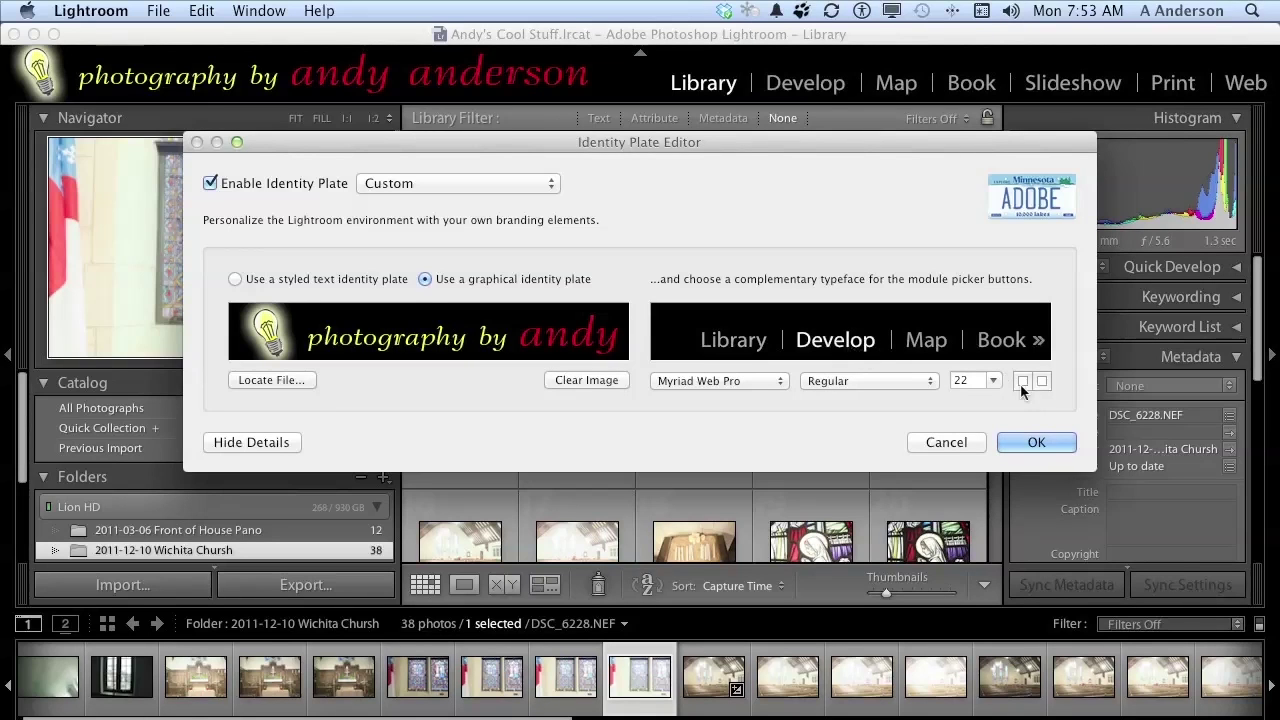
{"action": "left_click", "coordinate": [928, 345]}
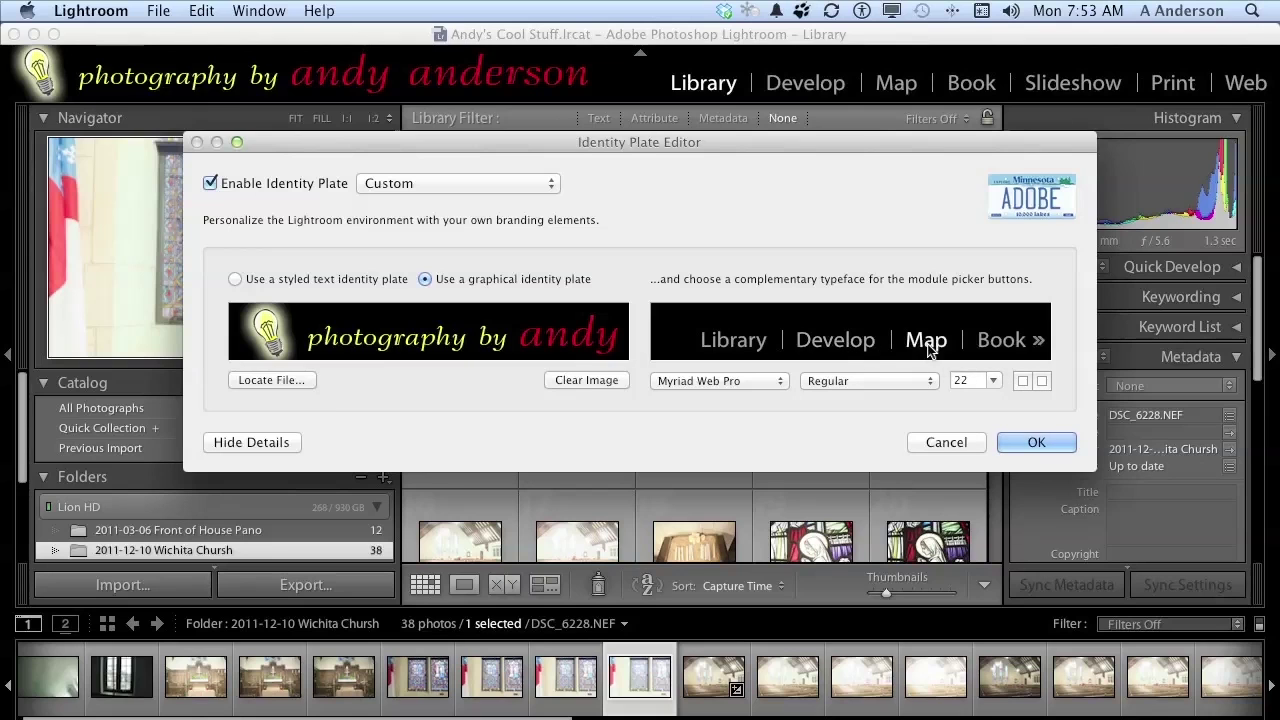